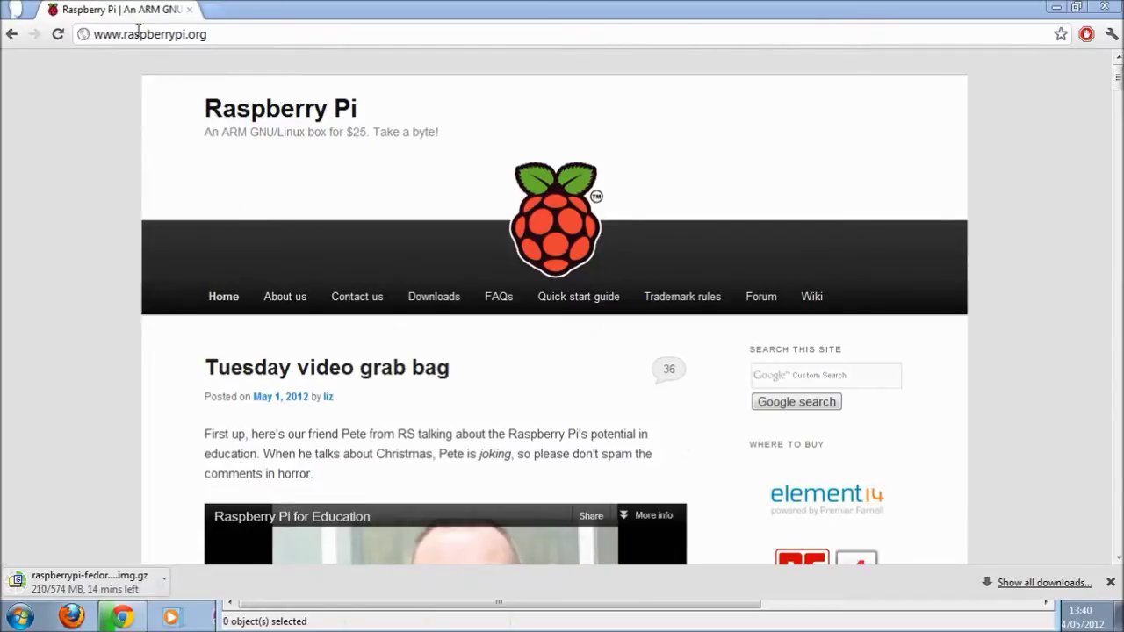
Open the Raspberry Pi site's Downloads page and view its Win32DiskImager link in a new tab.
click(437, 299)
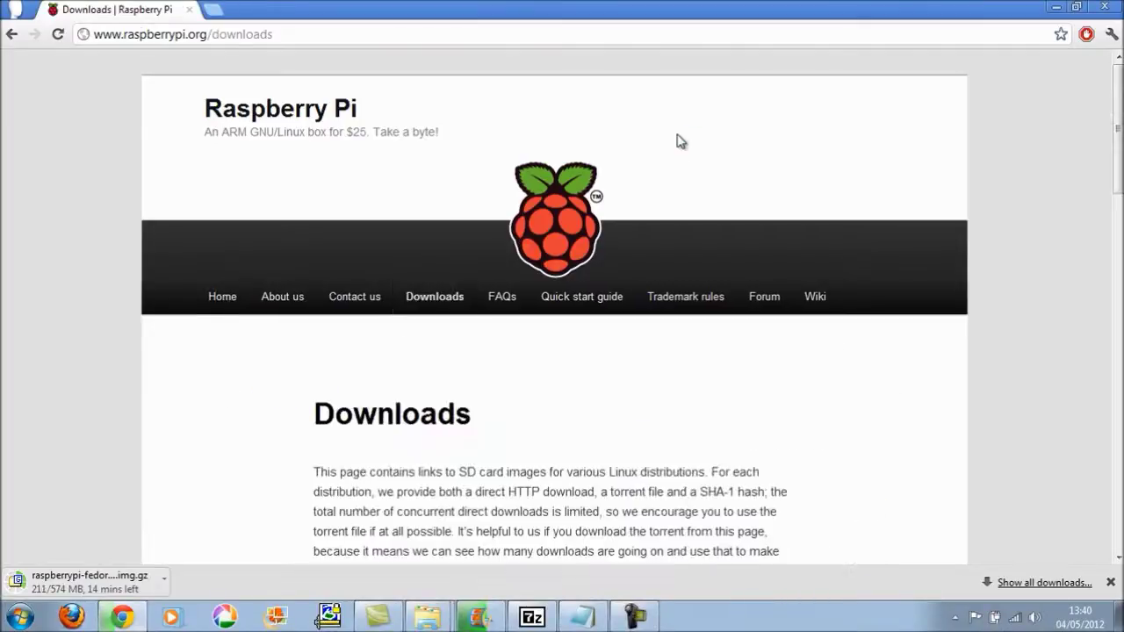
scroll(1063, 189, down, 3)
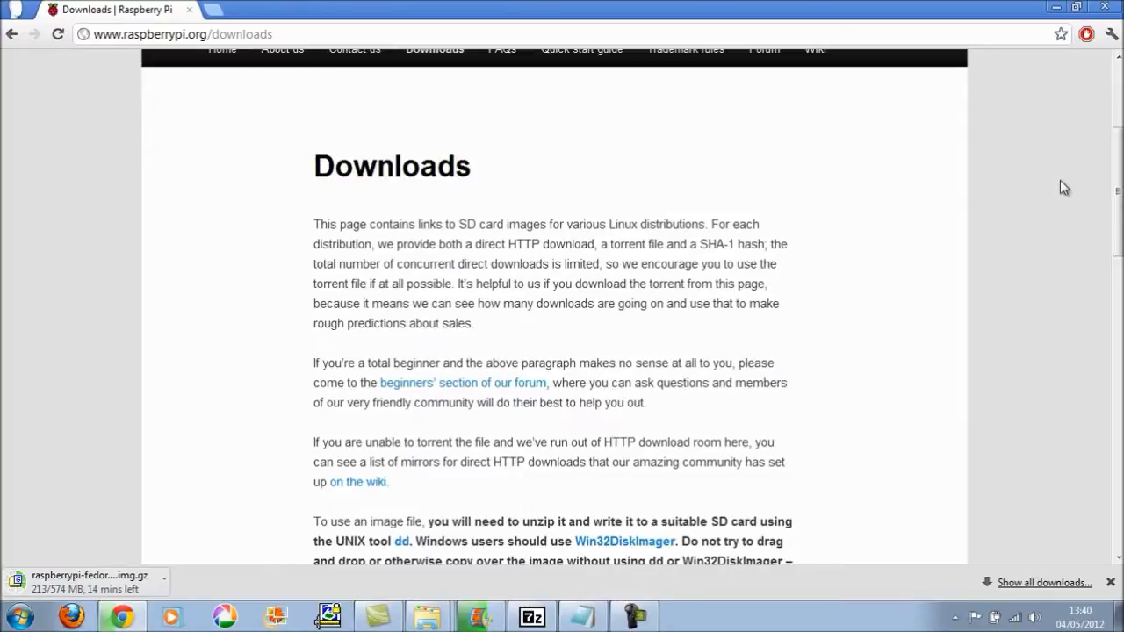
scroll(1063, 189, down, 3)
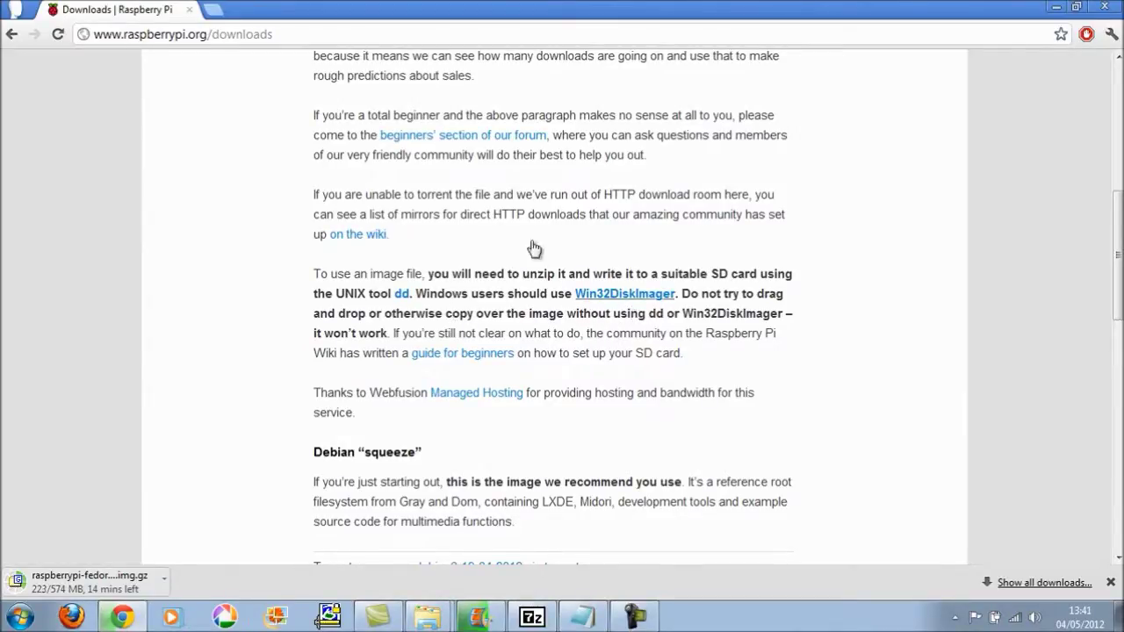
right_click(611, 298)
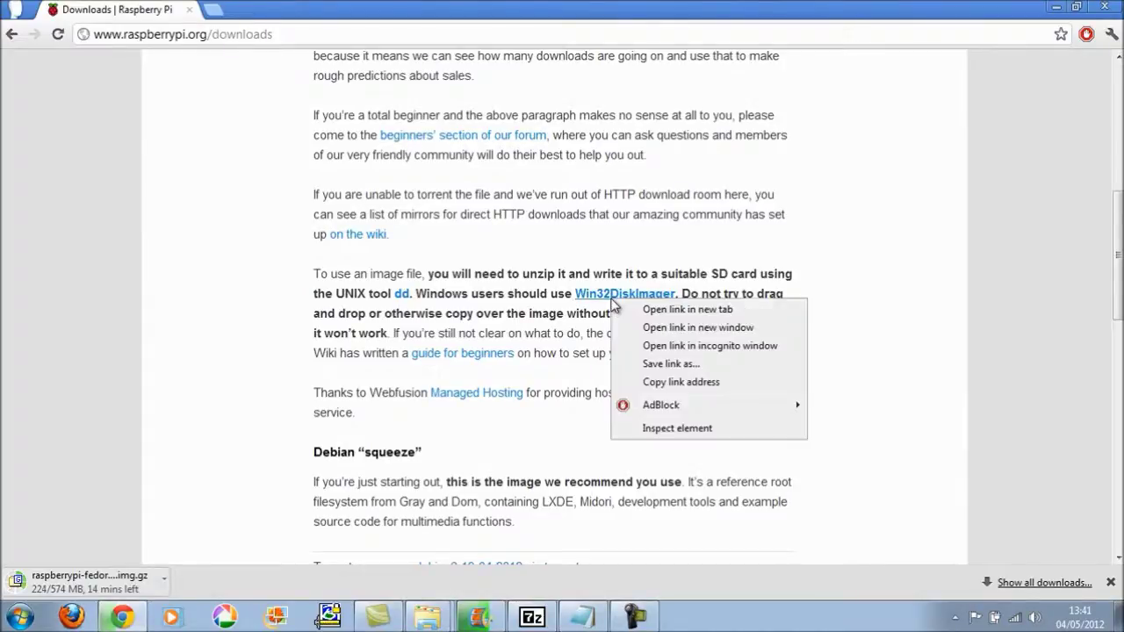
click(672, 310)
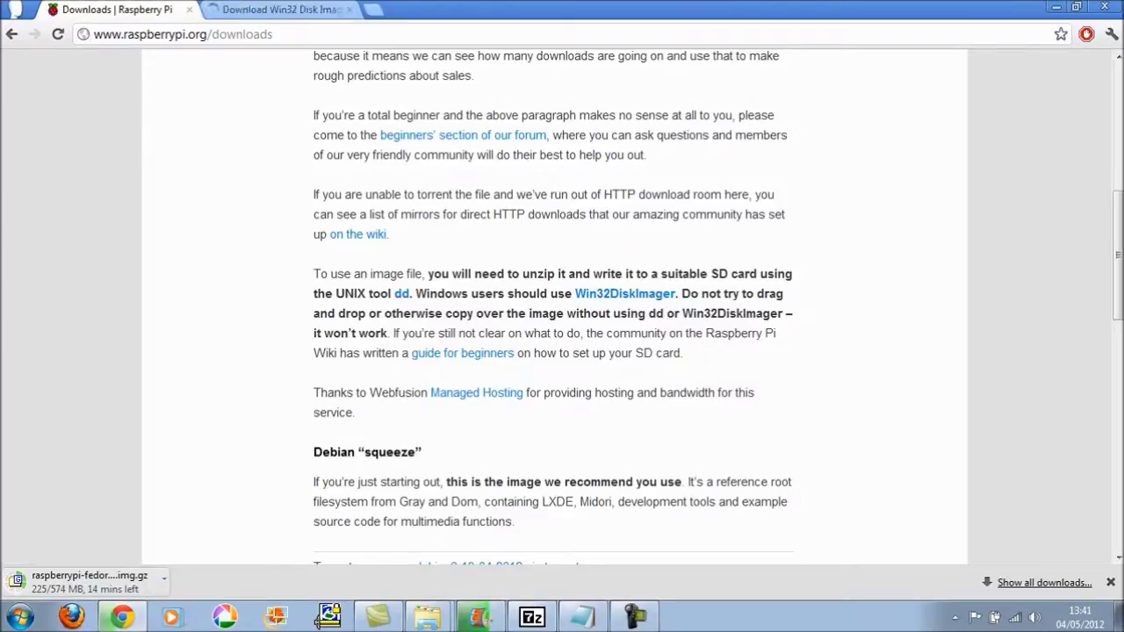
click(281, 10)
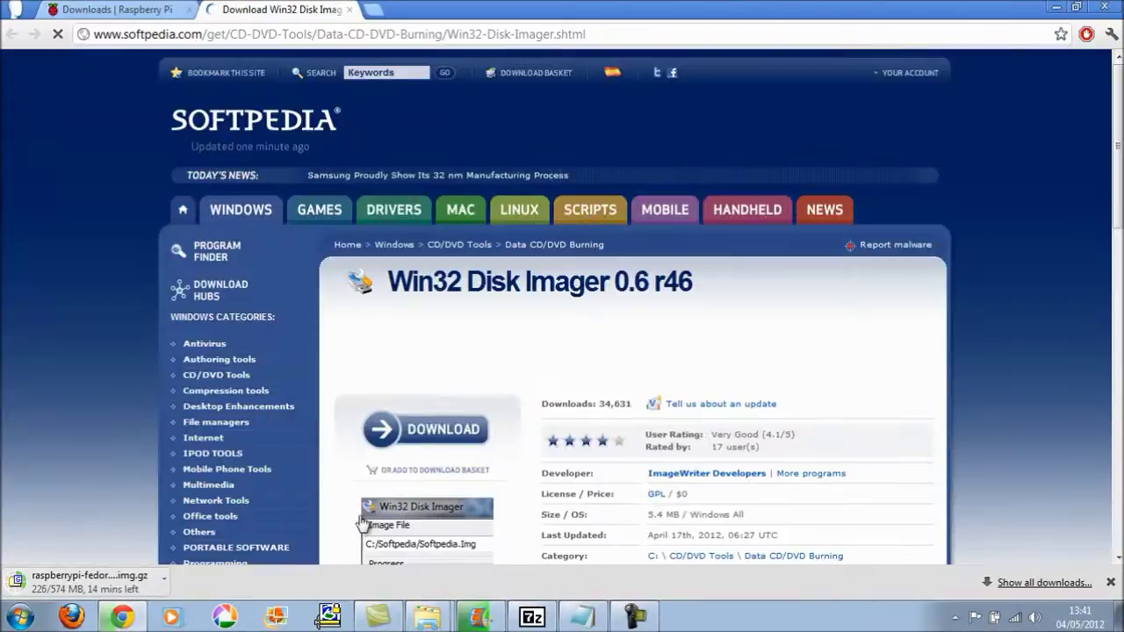
scroll(485, 397, down, 1)
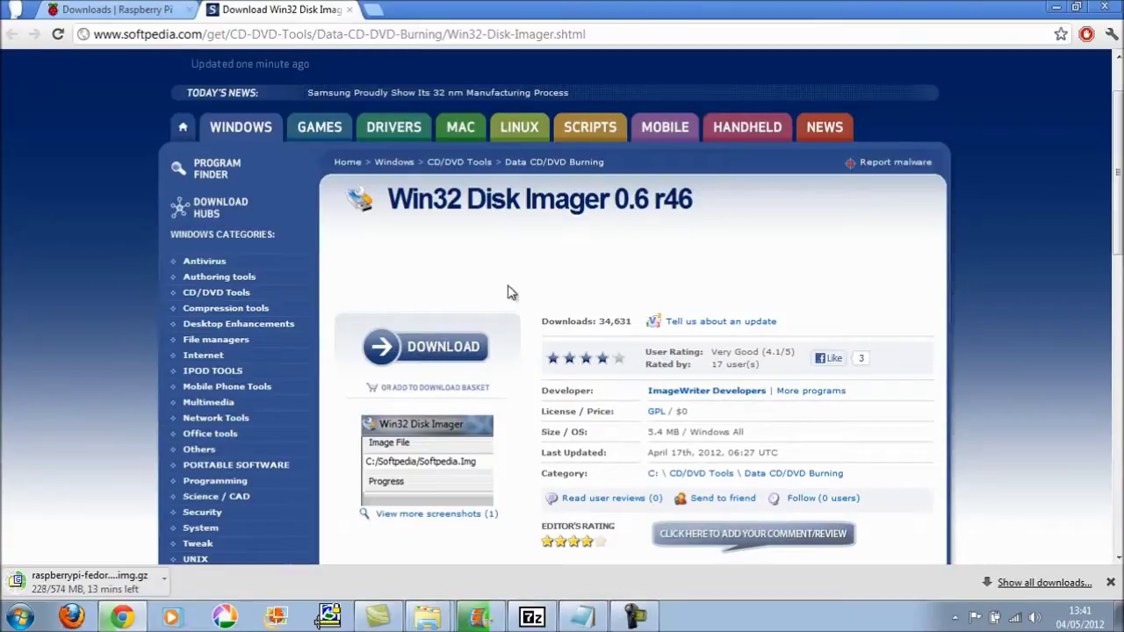
Return to the Raspberry Pi Downloads page and review the available Linux distribution images and their download links.
click(95, 10)
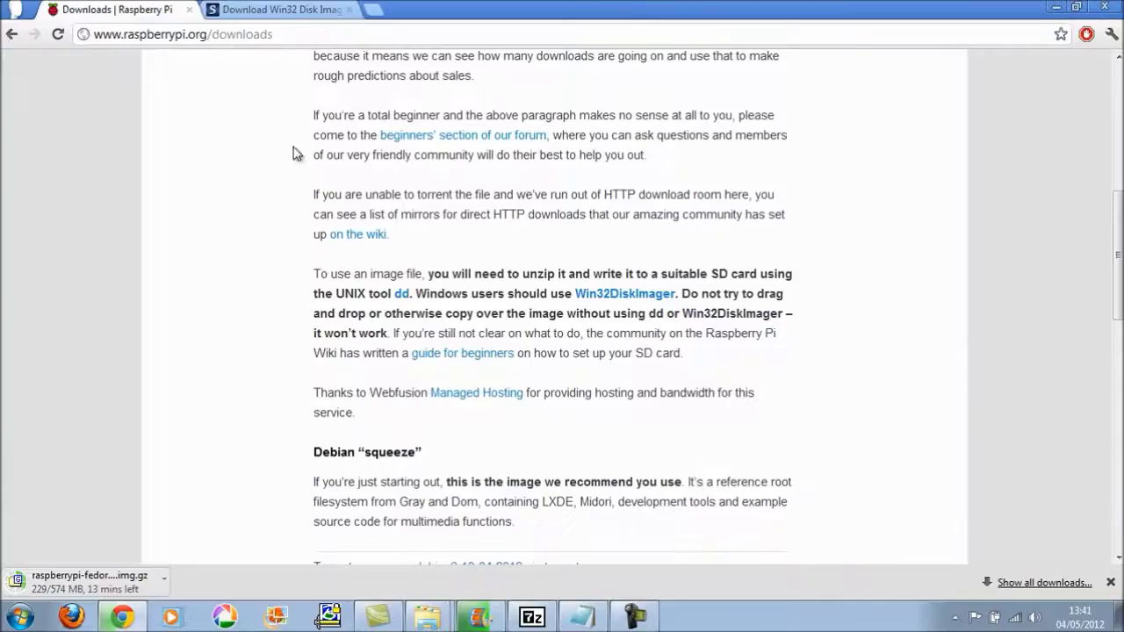
scroll(508, 220, down, 4)
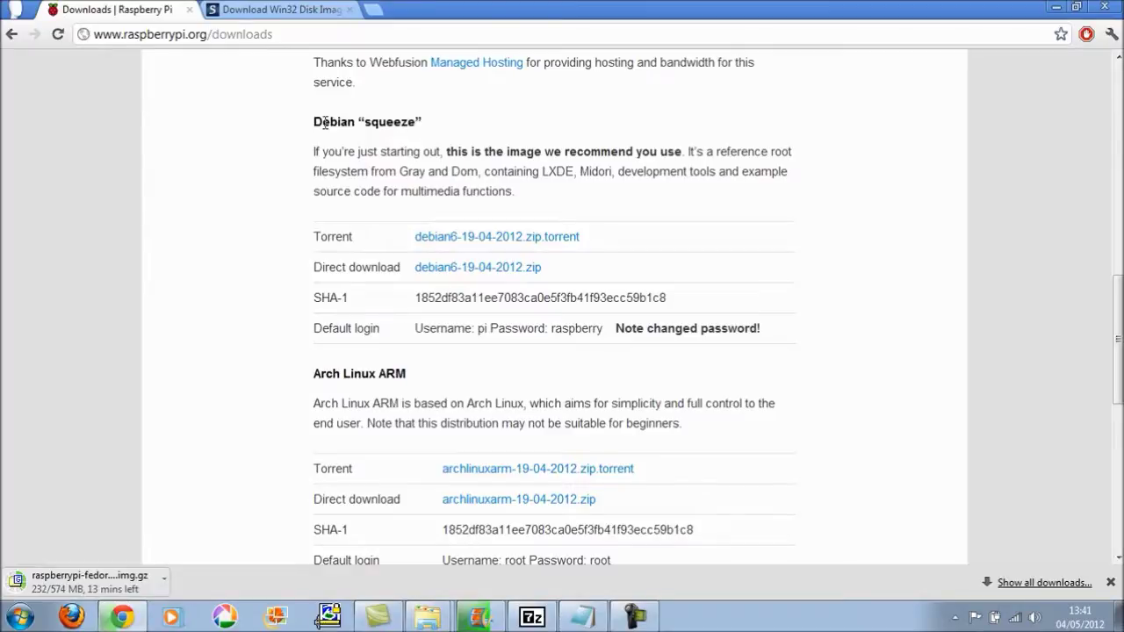
scroll(423, 133, down, 4)
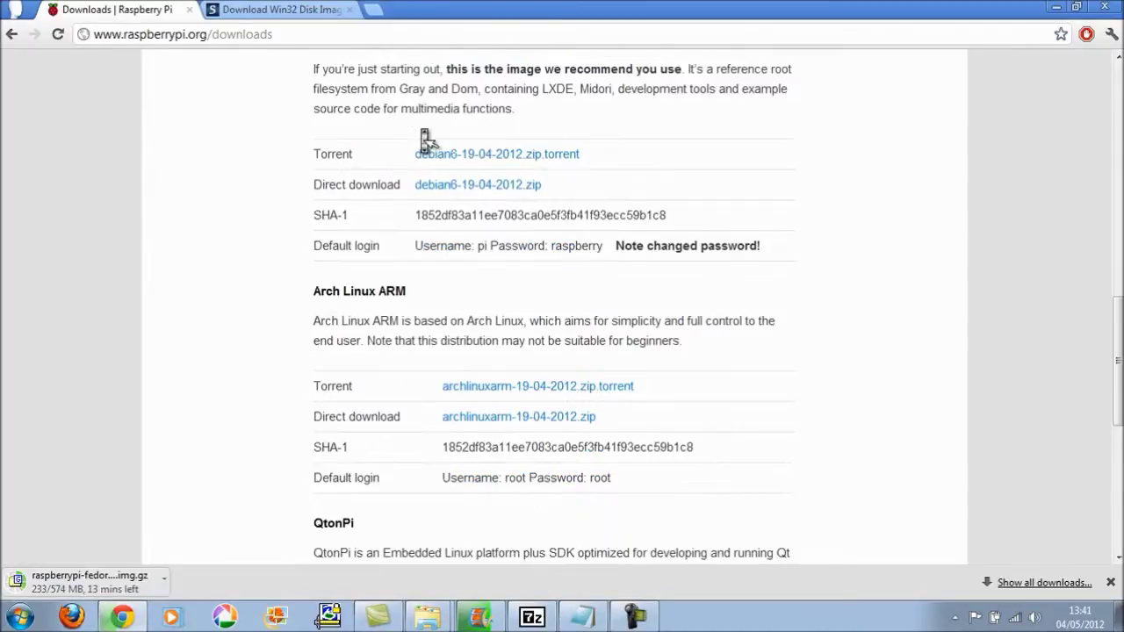
scroll(423, 133, down, 3)
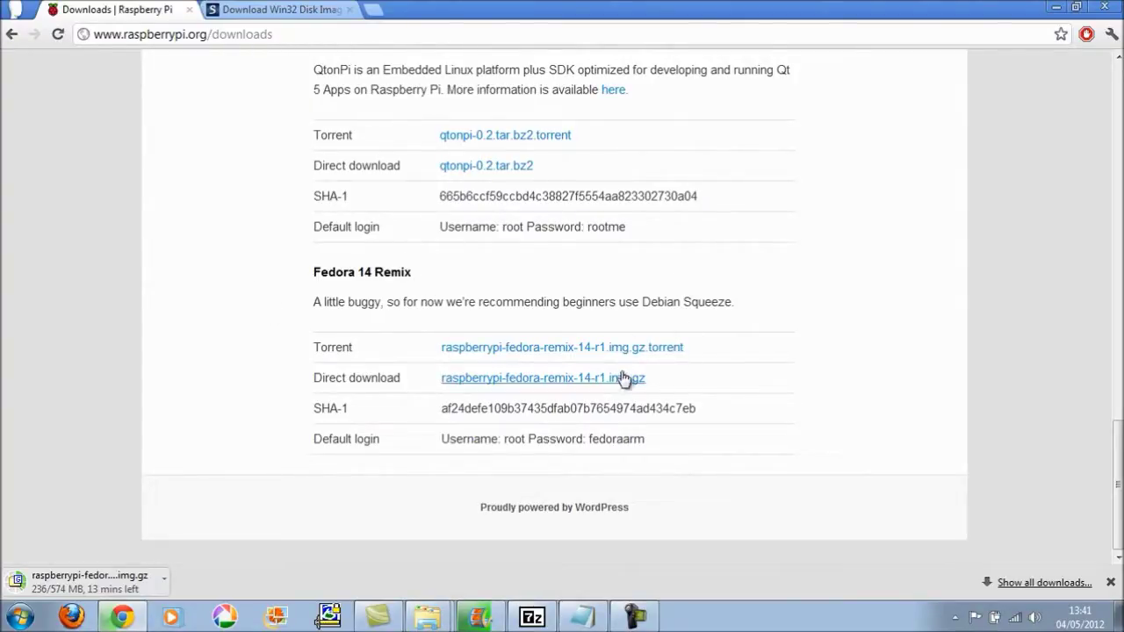
scroll(672, 383, up, 15)
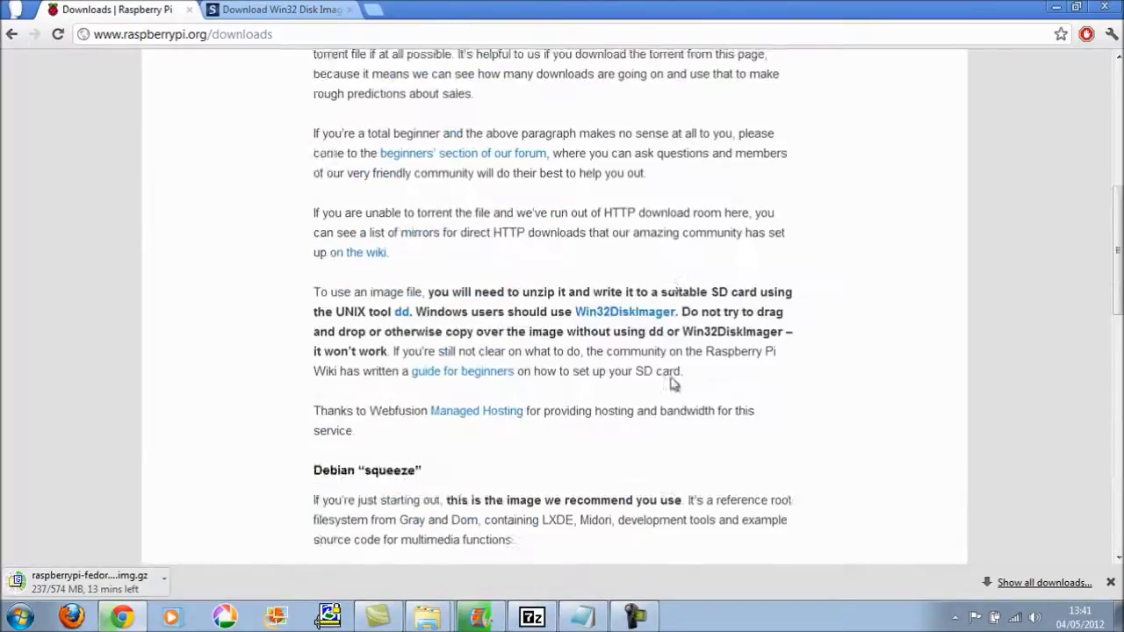
scroll(672, 384, up, 4)
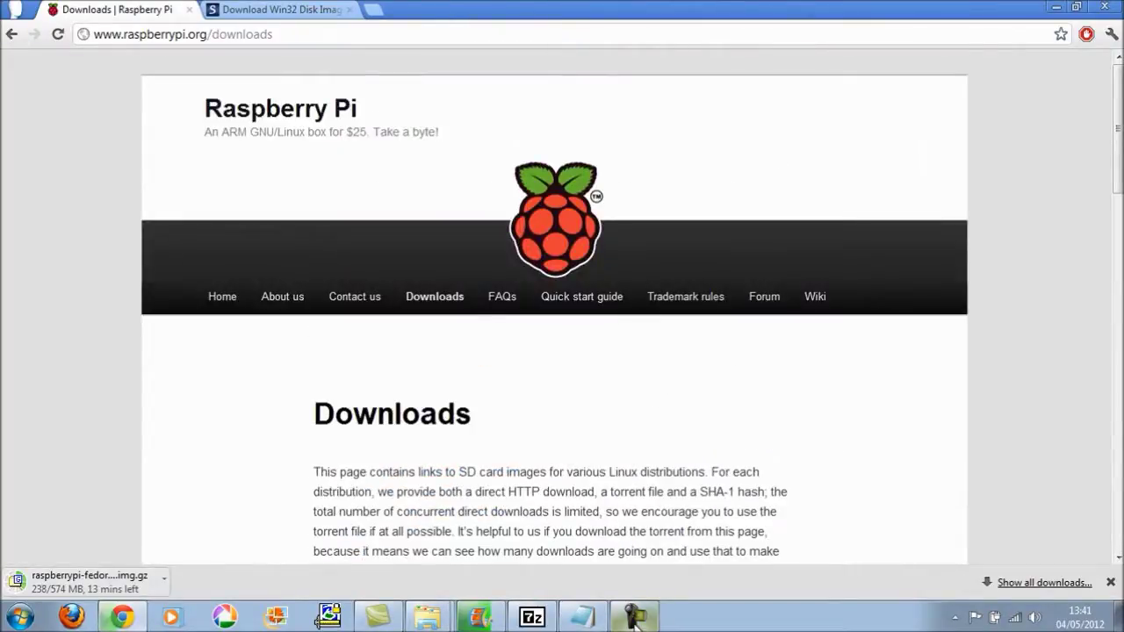
Switch to the Work folder in Windows Explorer and extract raspberrypi-fedora-remix-14-r1.img.gz there with 7-Zip.
click(328, 617)
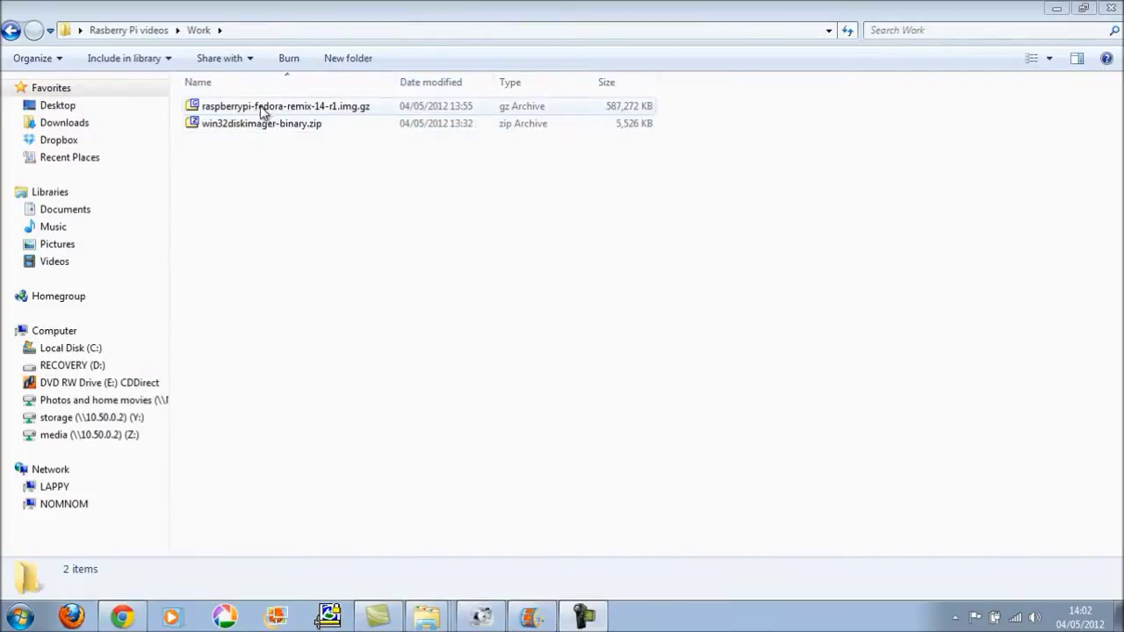
right_click(265, 111)
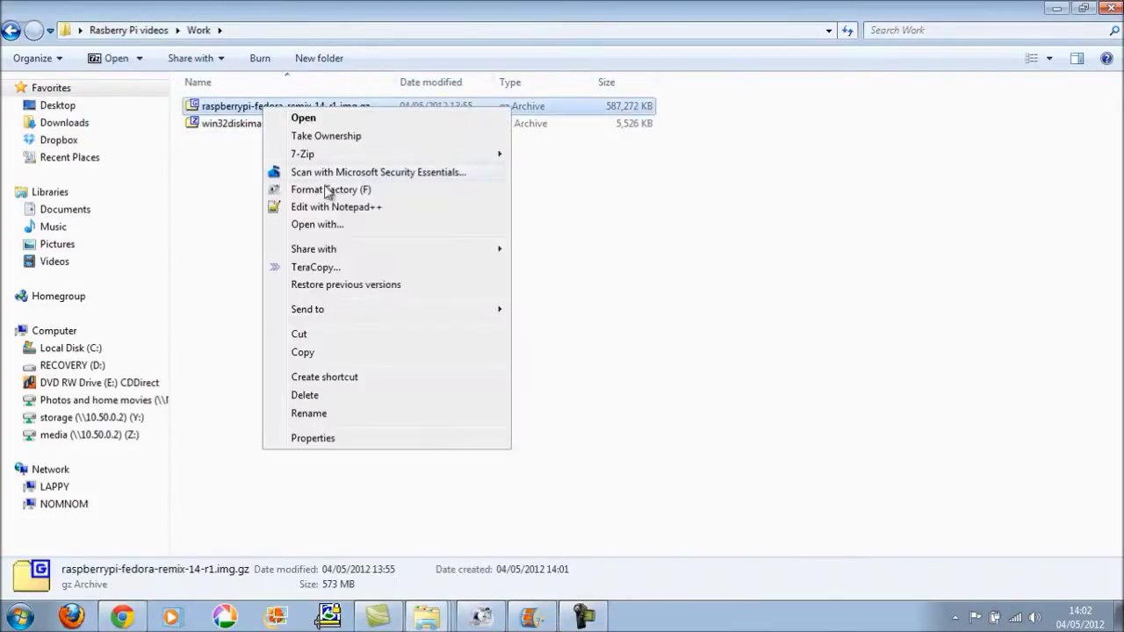
mouse_move(478, 158)
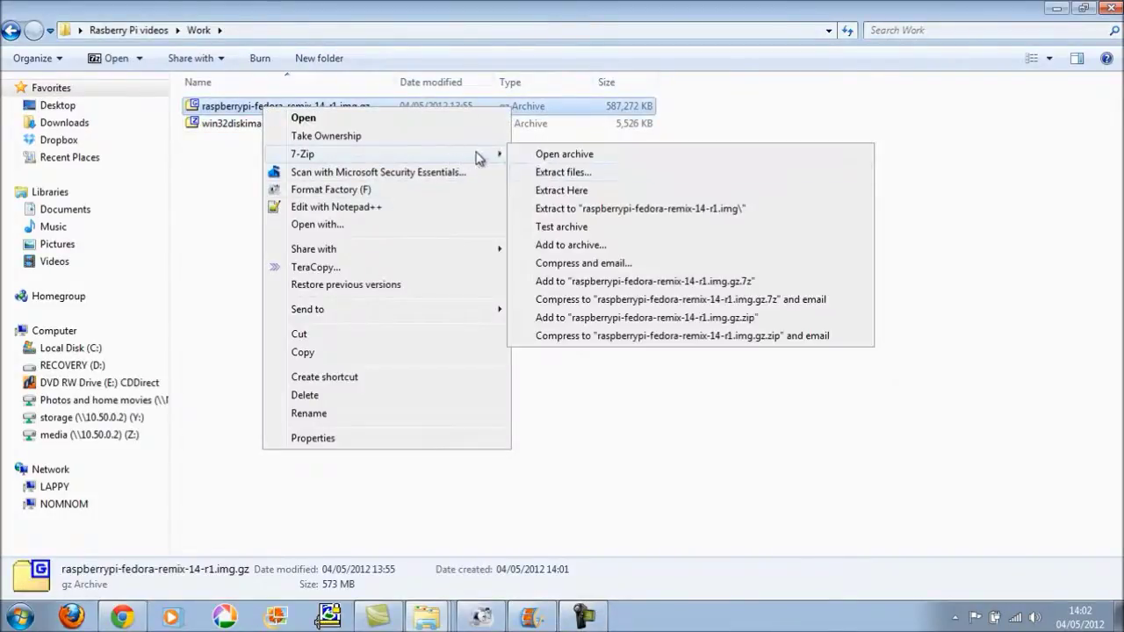
click(546, 191)
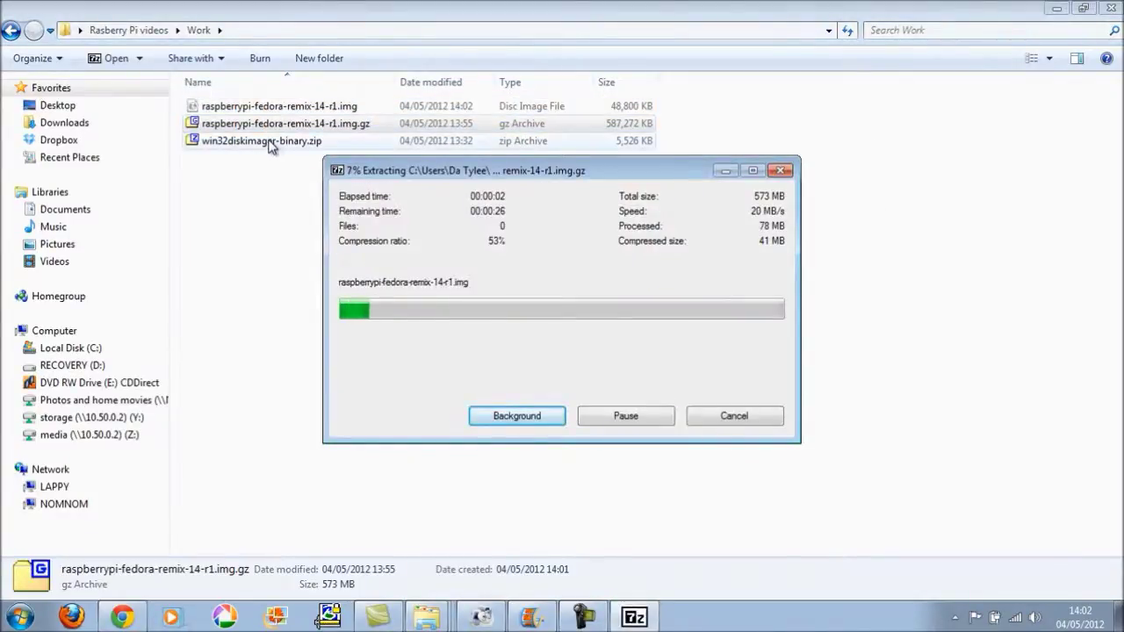
Extract win32diskimager-binary.zip directly into the Work folder with 7-Zip.
click(269, 143)
right_click(268, 146)
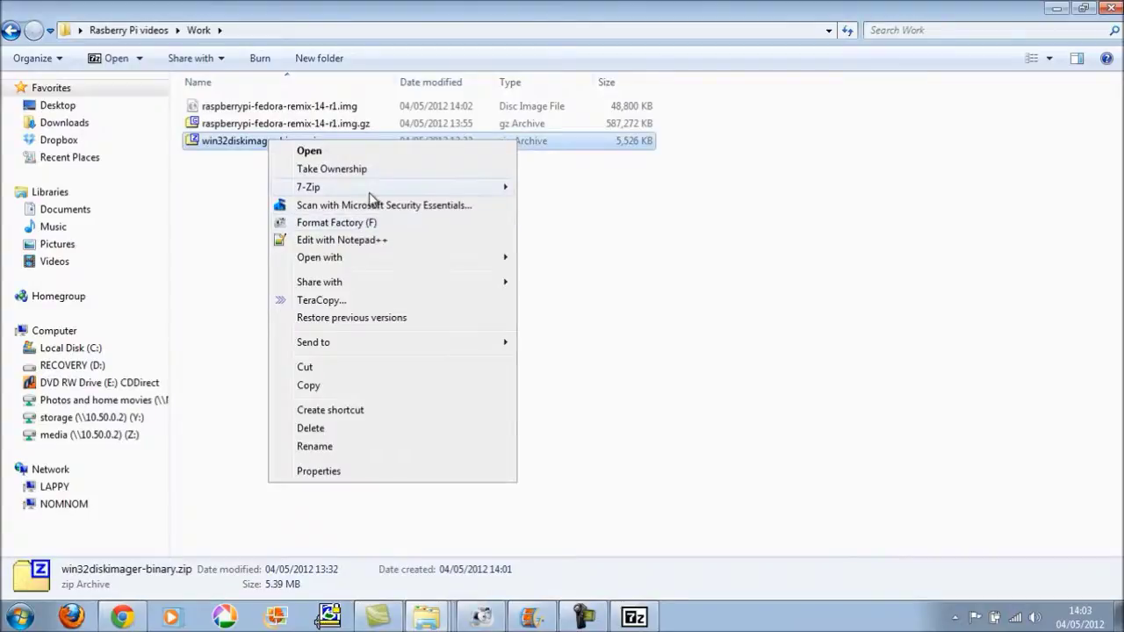
mouse_move(373, 187)
click(567, 223)
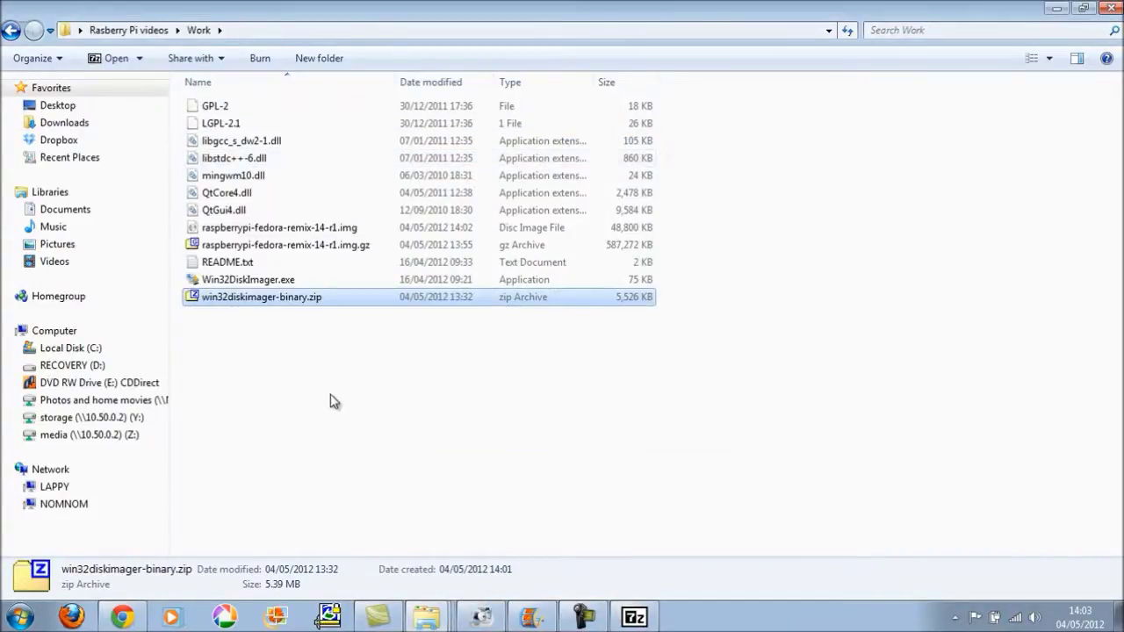
Launch the extracted Win32DiskImager.exe and move the 7-Zip progress window off it.
double_click(270, 282)
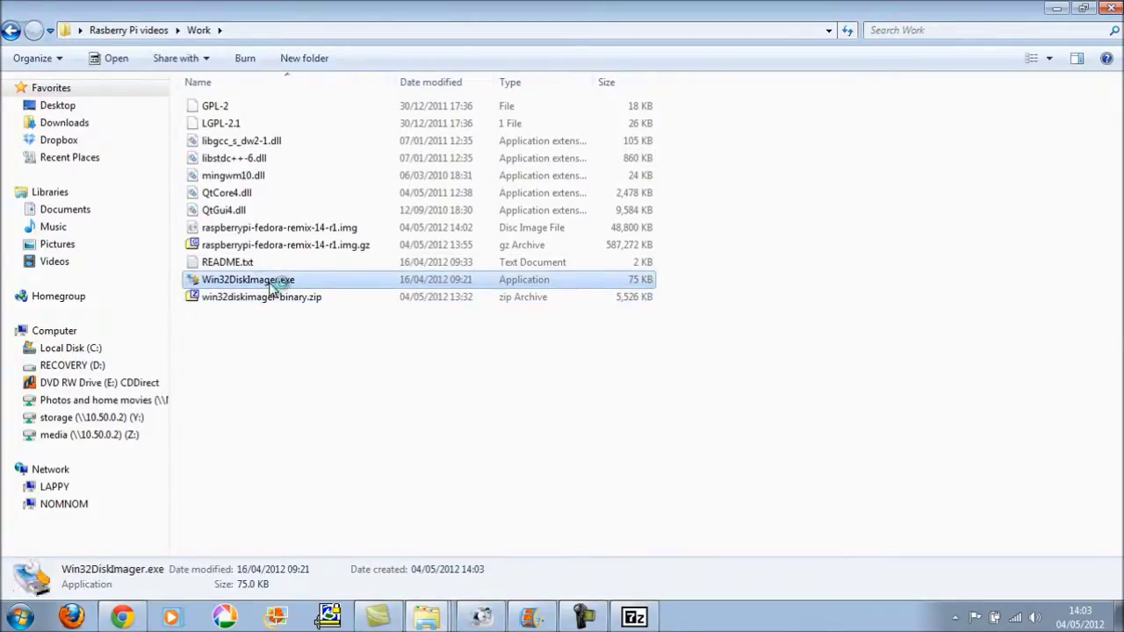
click(646, 619)
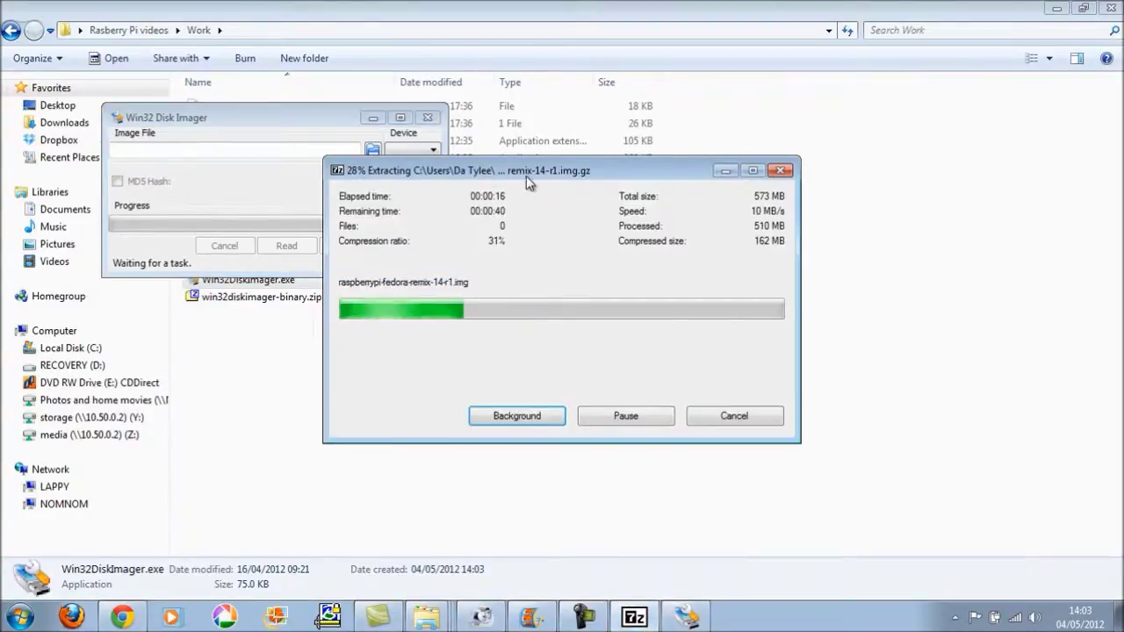
drag(526, 176, 676, 123)
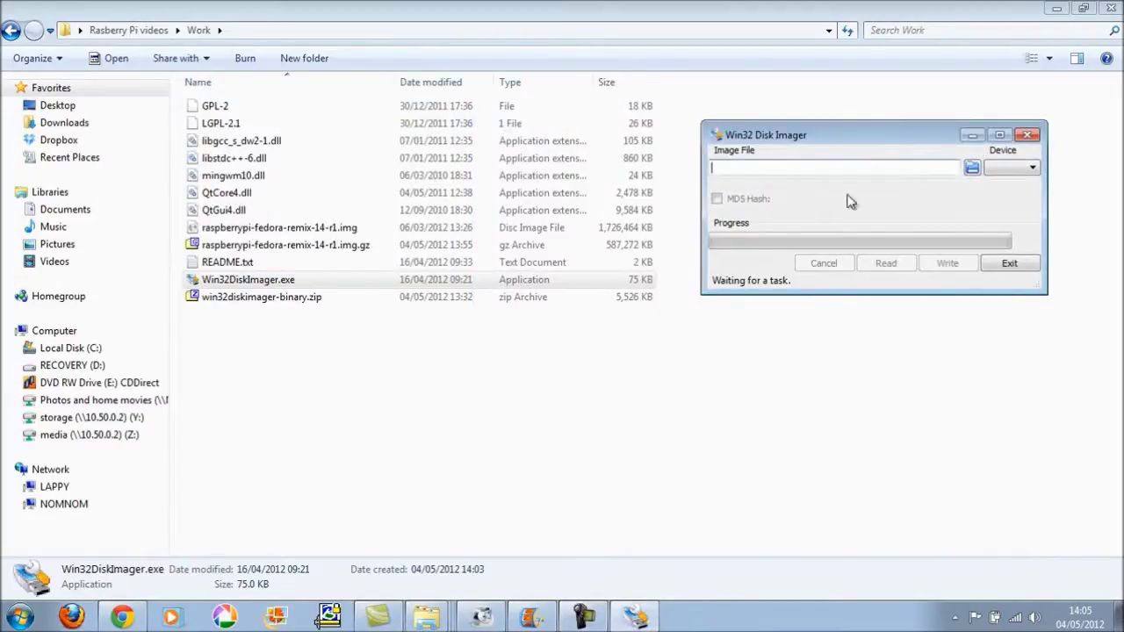
Choose raspberrypi-fedora-remix-14-r1.img as the image file and dismiss the SD card's AutoPlay window.
click(974, 172)
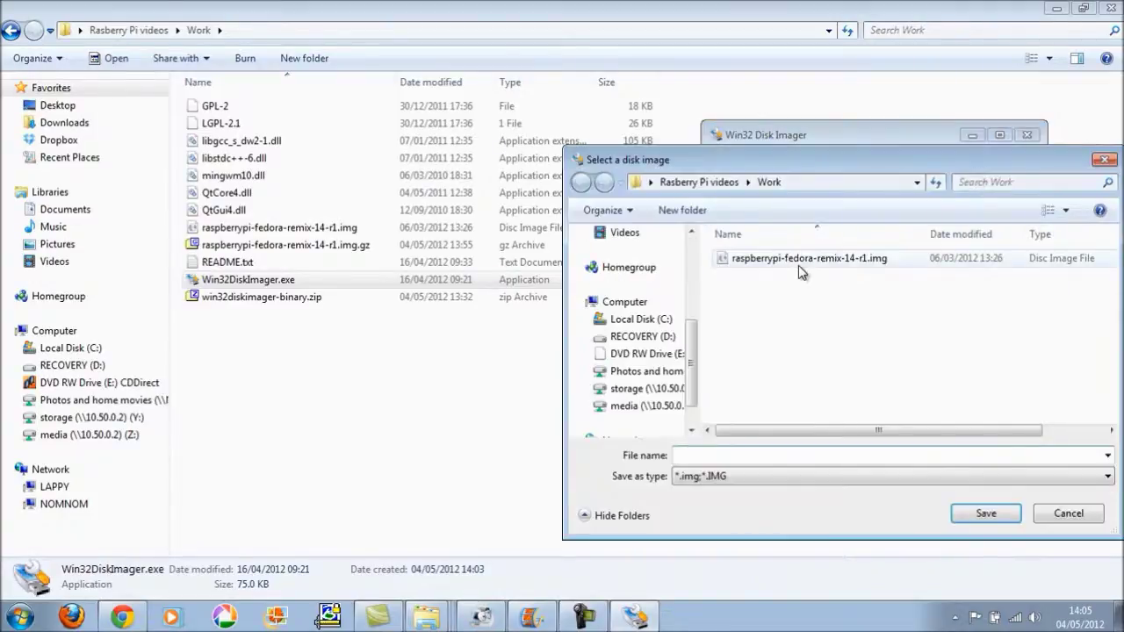
click(798, 264)
double_click(798, 264)
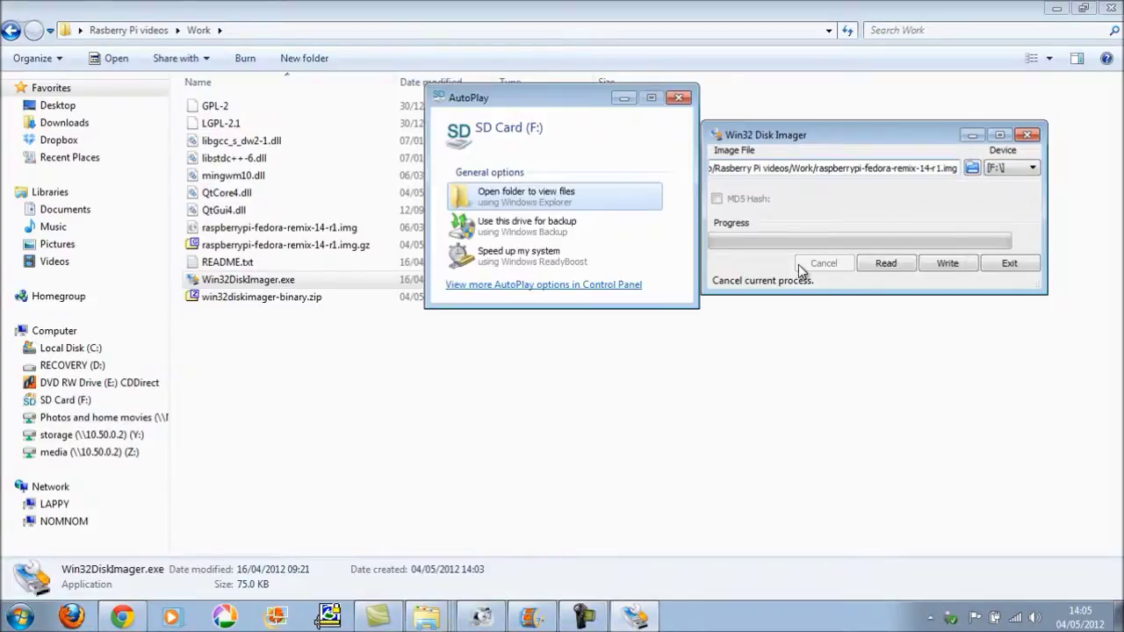
click(678, 98)
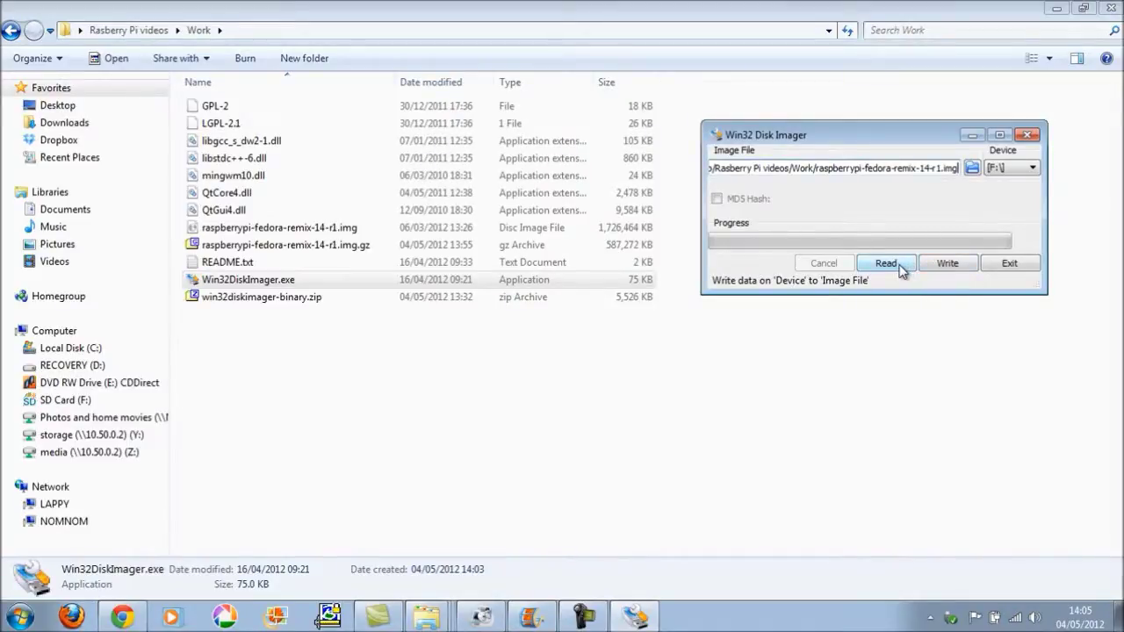
Write the Fedora image to the SD card on F:, accepting the overwrite warning and closing the completion message.
click(948, 263)
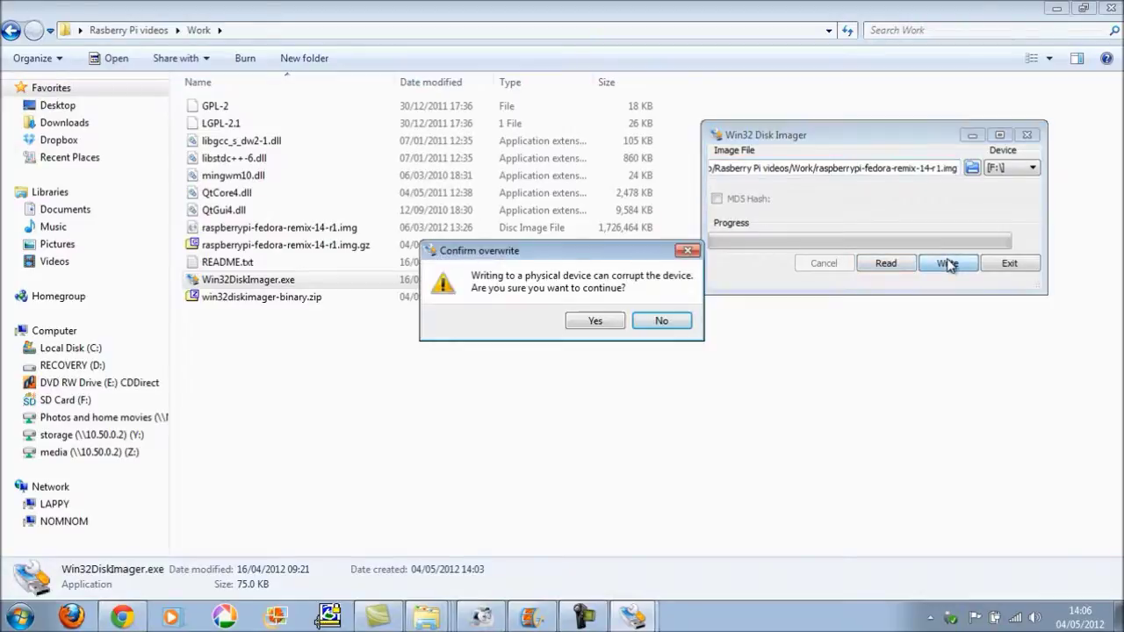
click(613, 322)
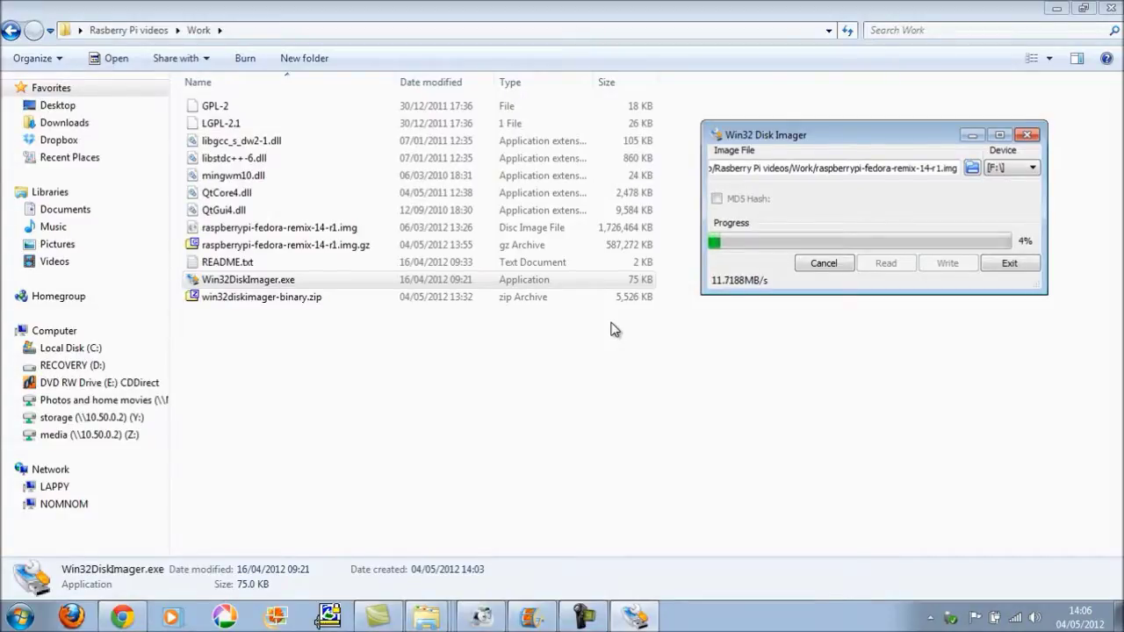
click(583, 619)
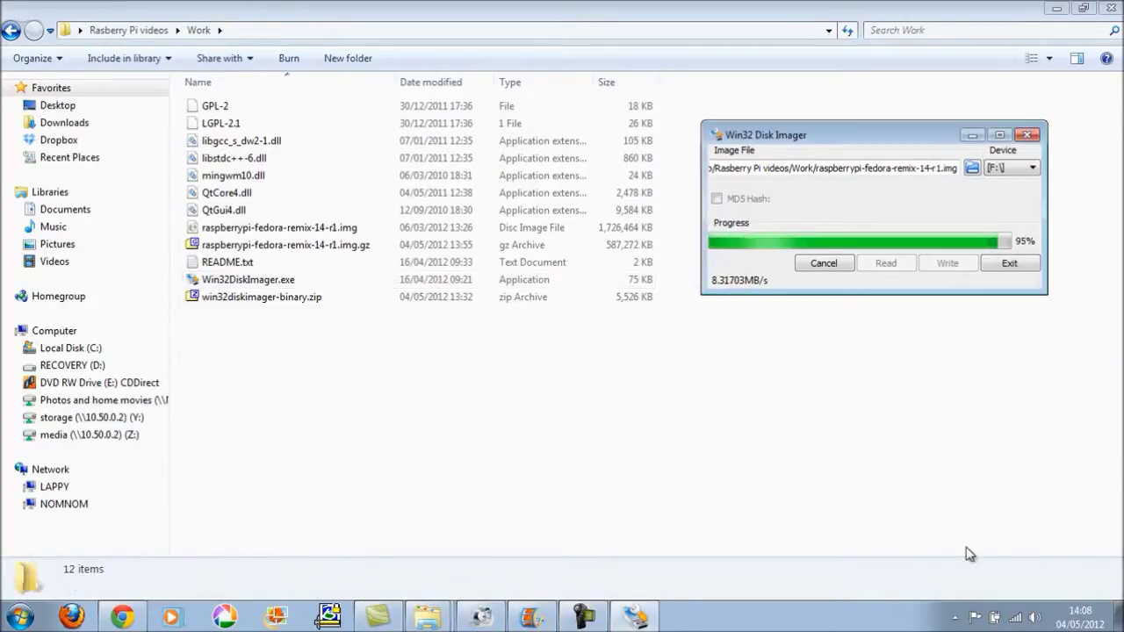
click(597, 620)
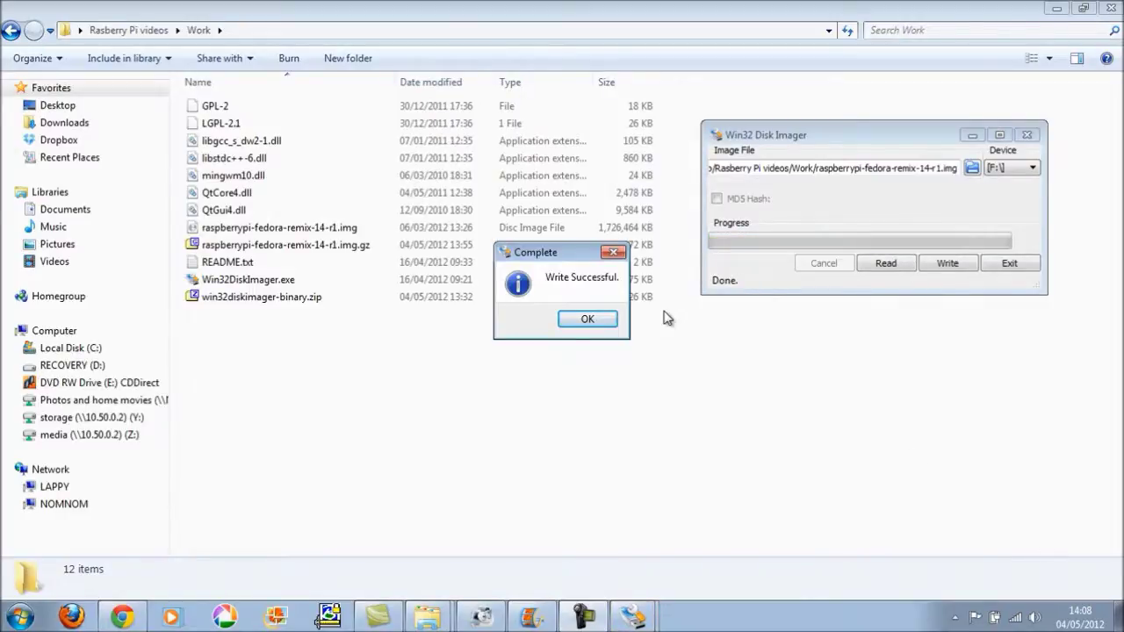
click(585, 319)
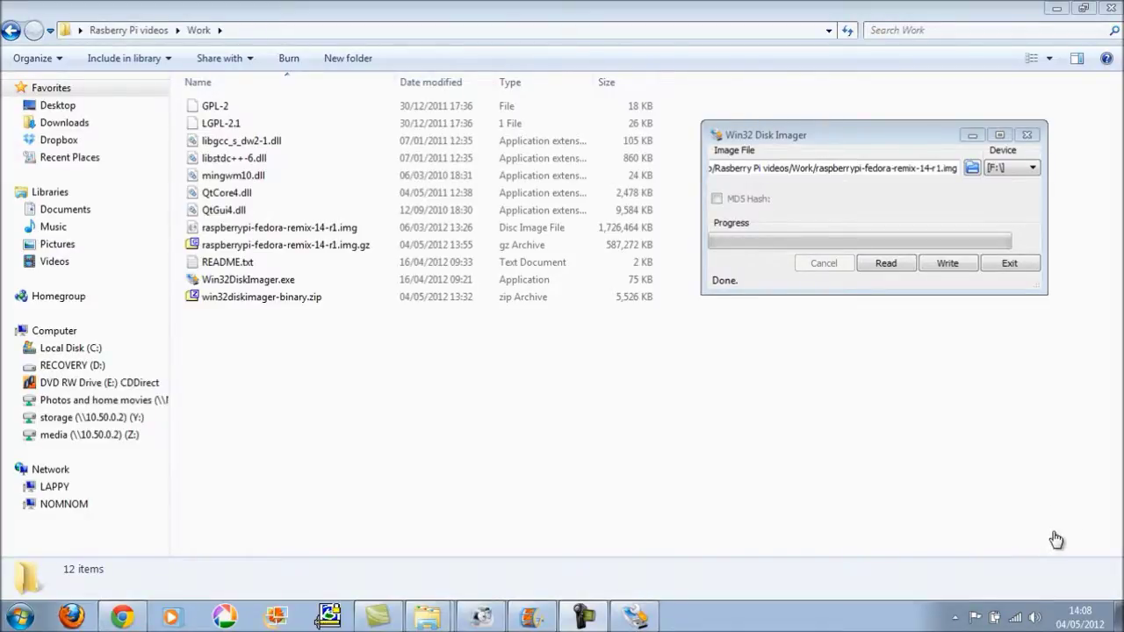
Open the Raspi_Boot (F:) drive from Computer in a maximized window and examine the files on the card.
click(1120, 616)
click(19, 617)
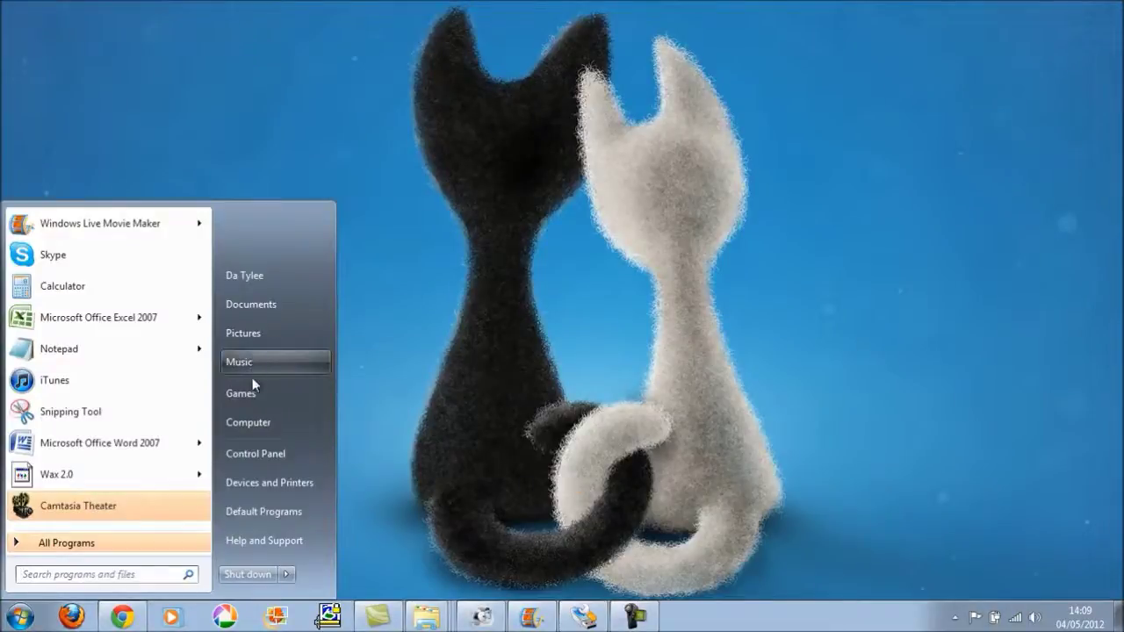
click(250, 419)
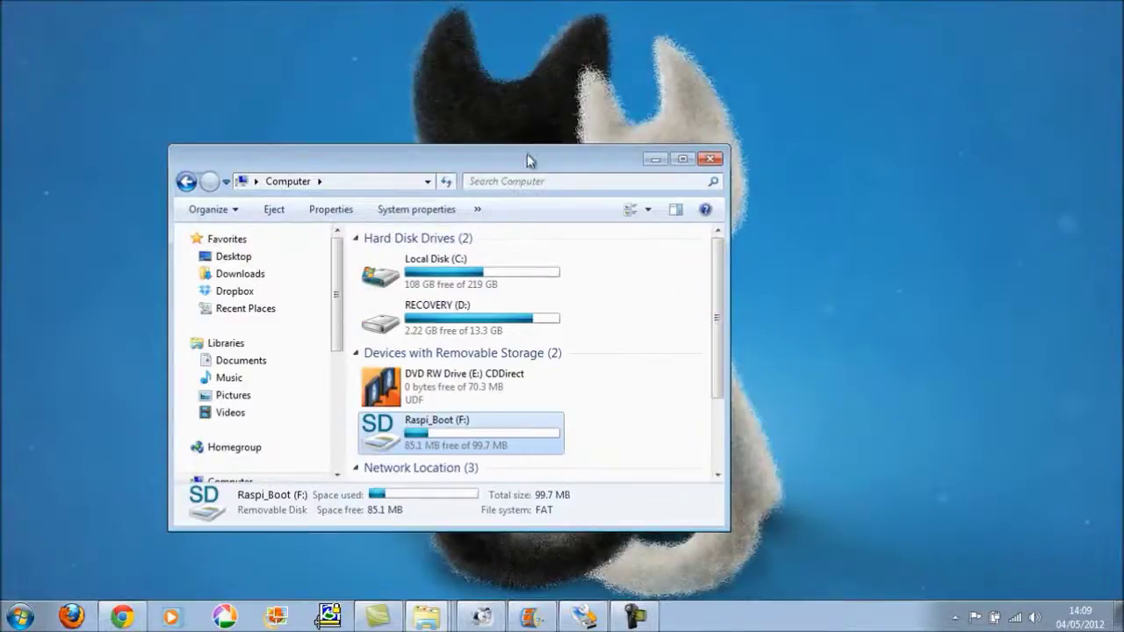
click(682, 158)
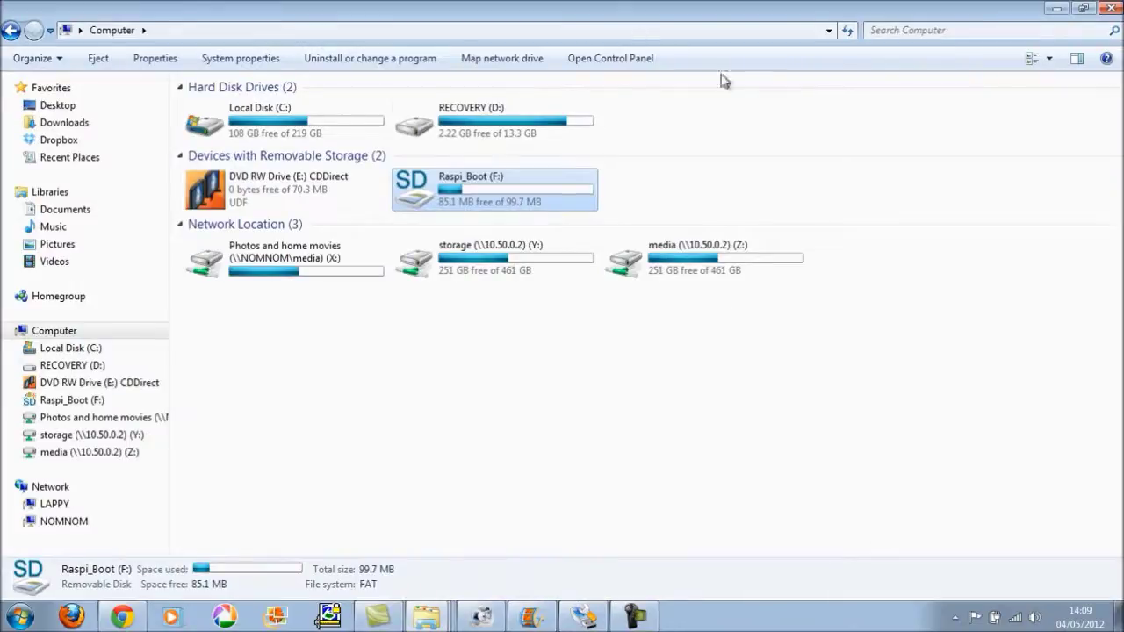
double_click(499, 194)
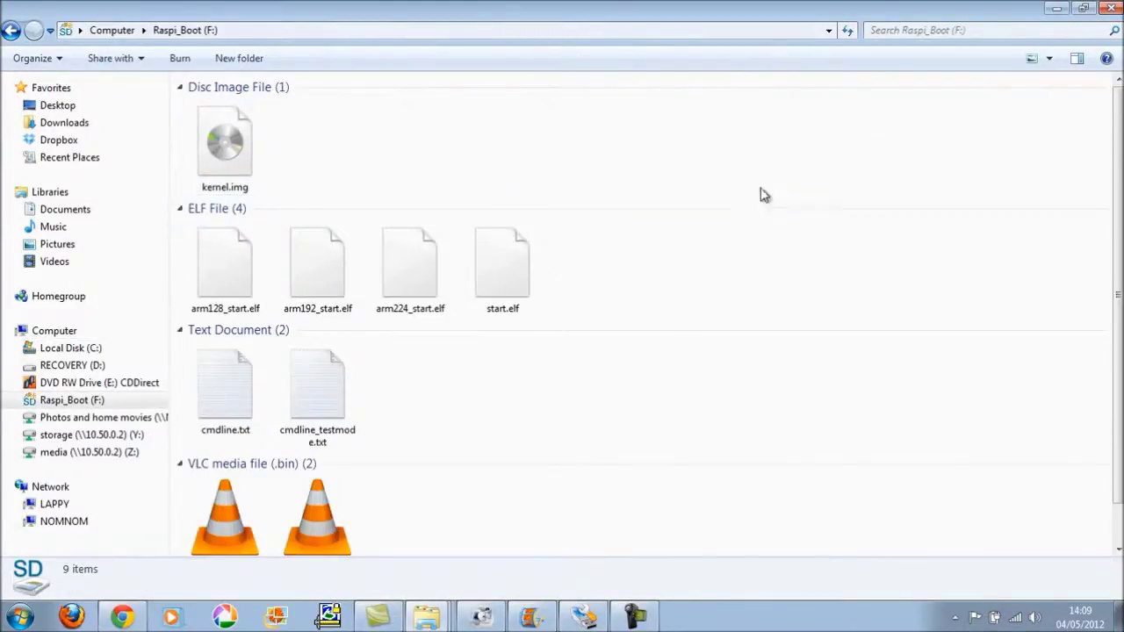
scroll(828, 163, down, 1)
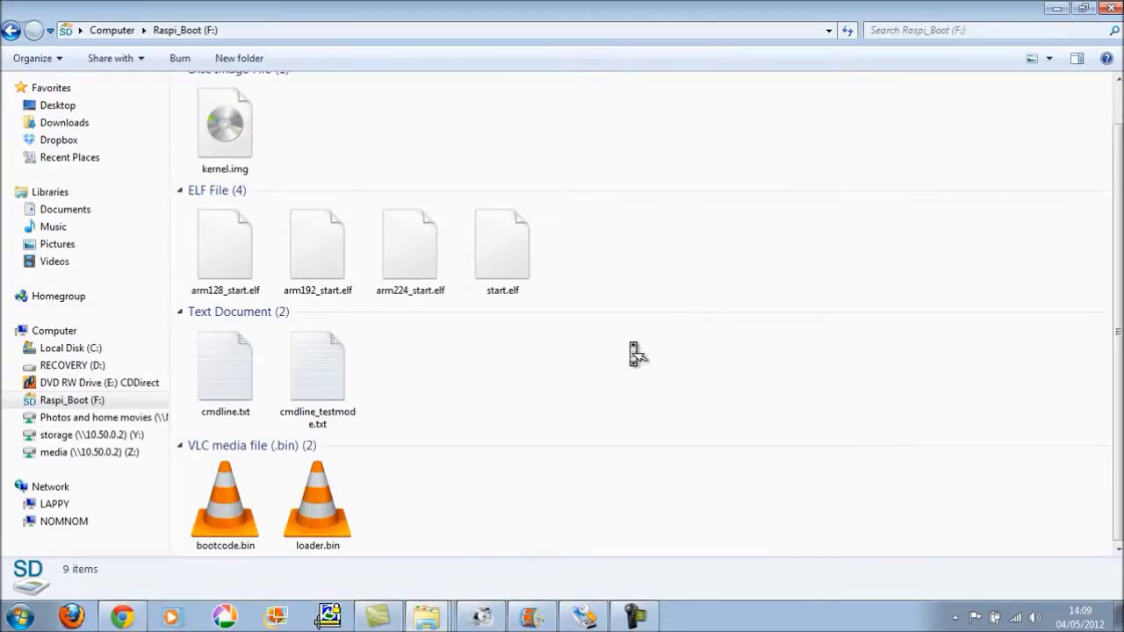
drag(1118, 334, 1118, 334)
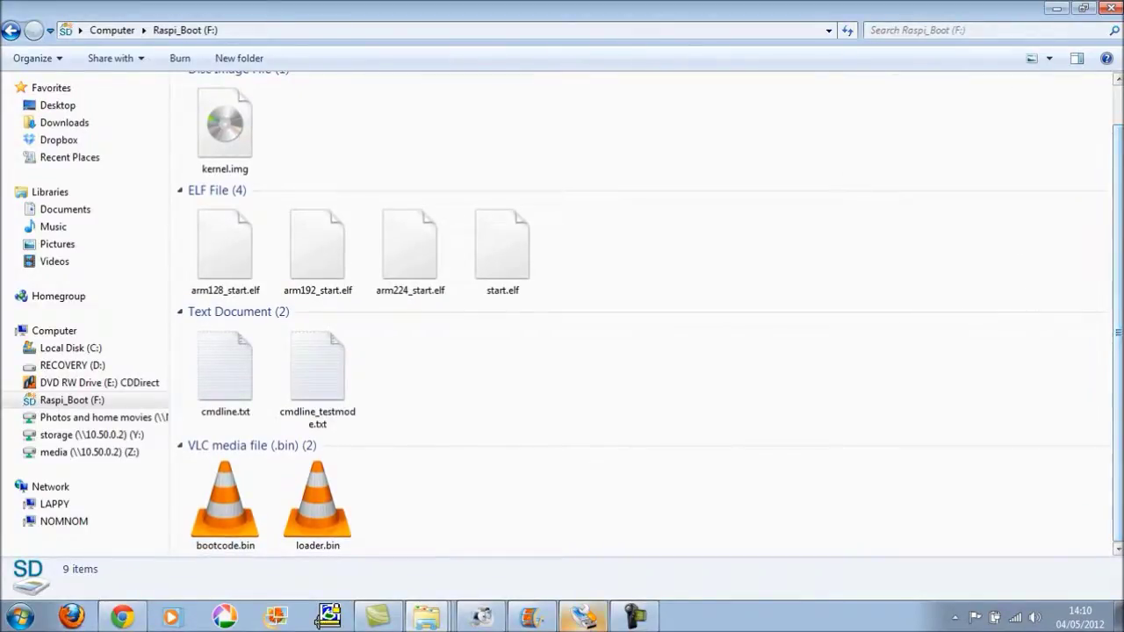